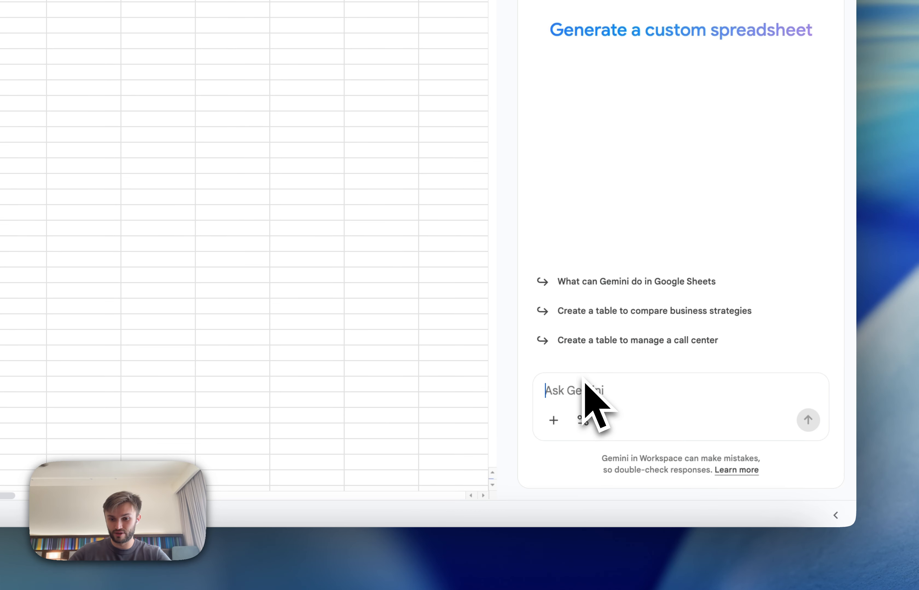
- Paste the registration data into the Gemini prompt, prefixed with "Please create a table with this registration data in the main tab.", and submit it
key(super+v)
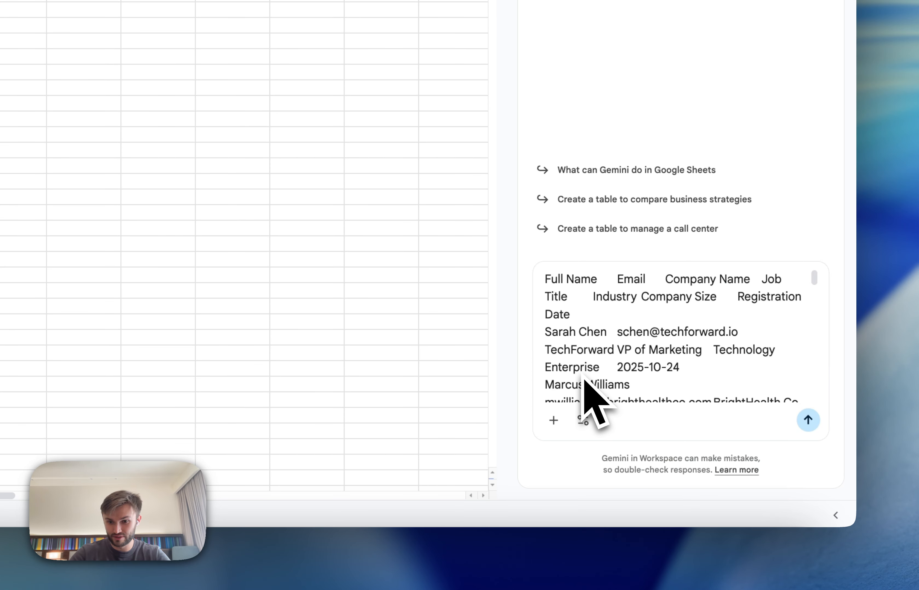
click(547, 279)
key(shift+Return)
key(shift+Return)
click(556, 277)
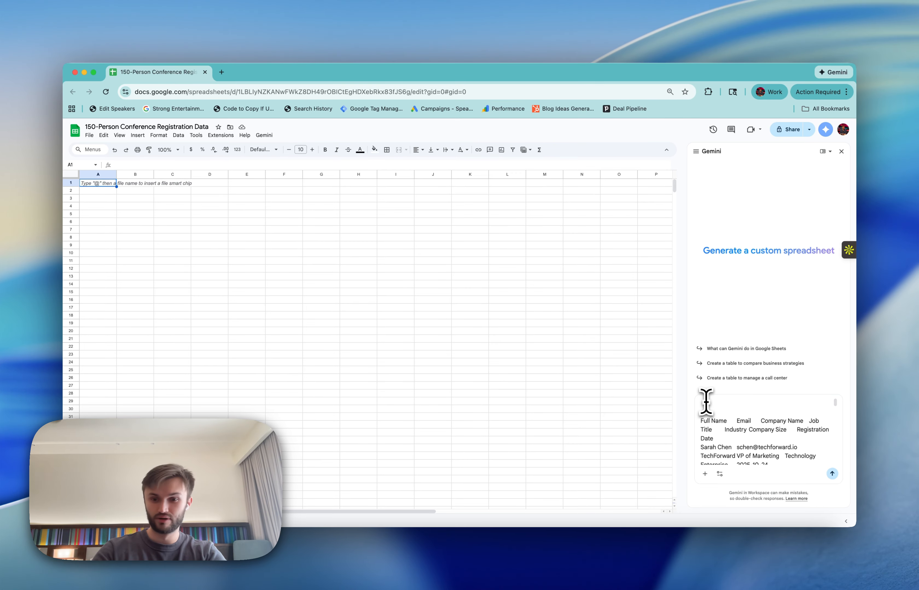
text(Please create a table with this registrat)
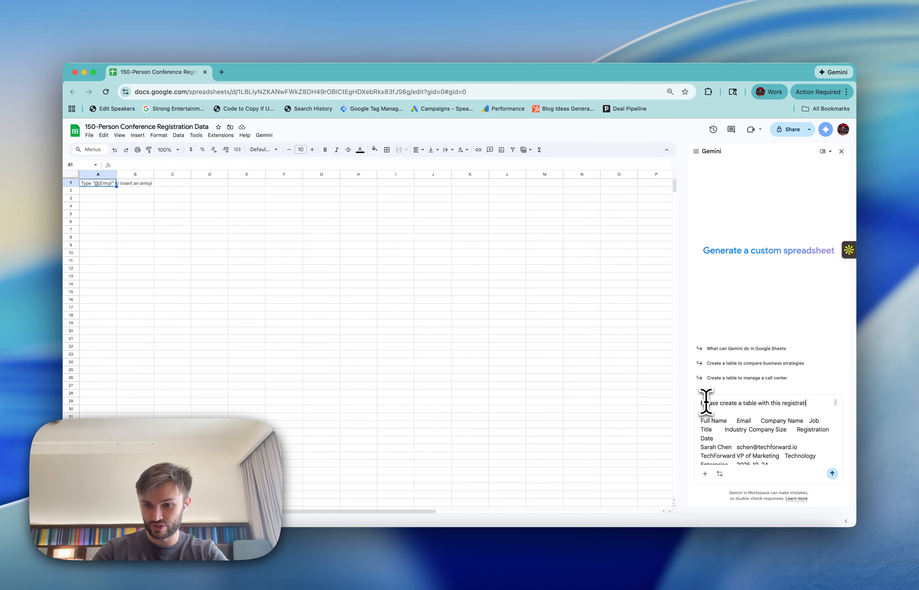
text( in the main tab.)
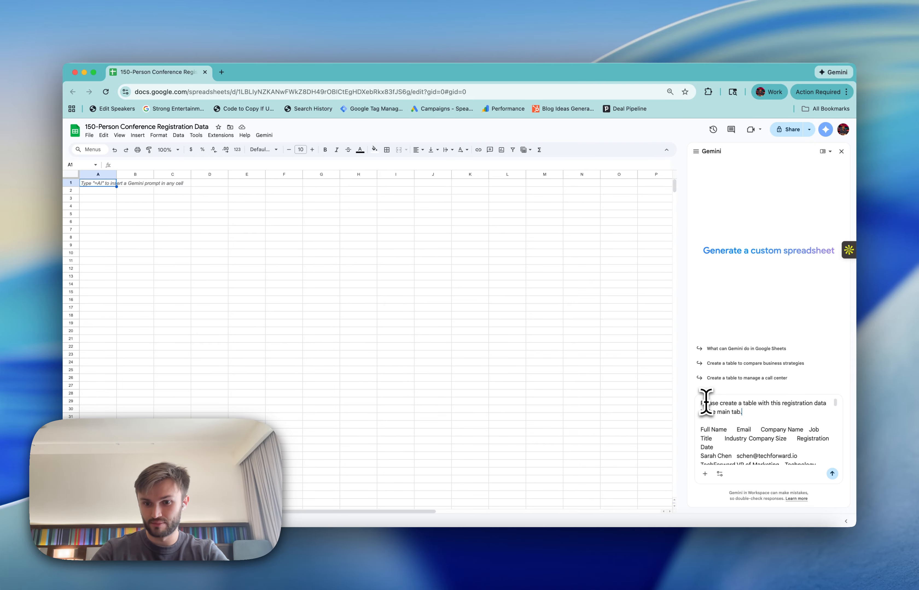
key(Return)
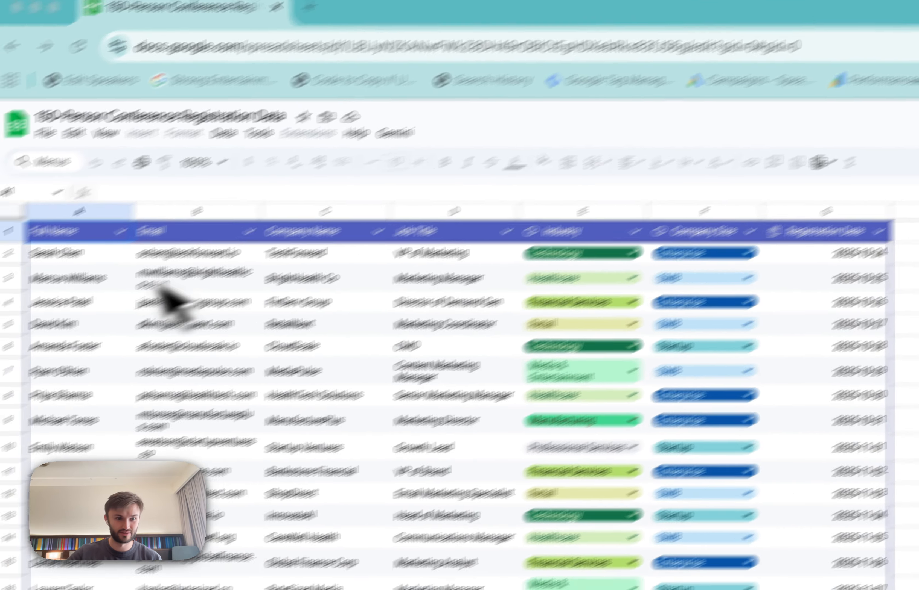
- Check the generated registration table down to its last row and insert it into the sheet
scroll(357, 366, down, 3)
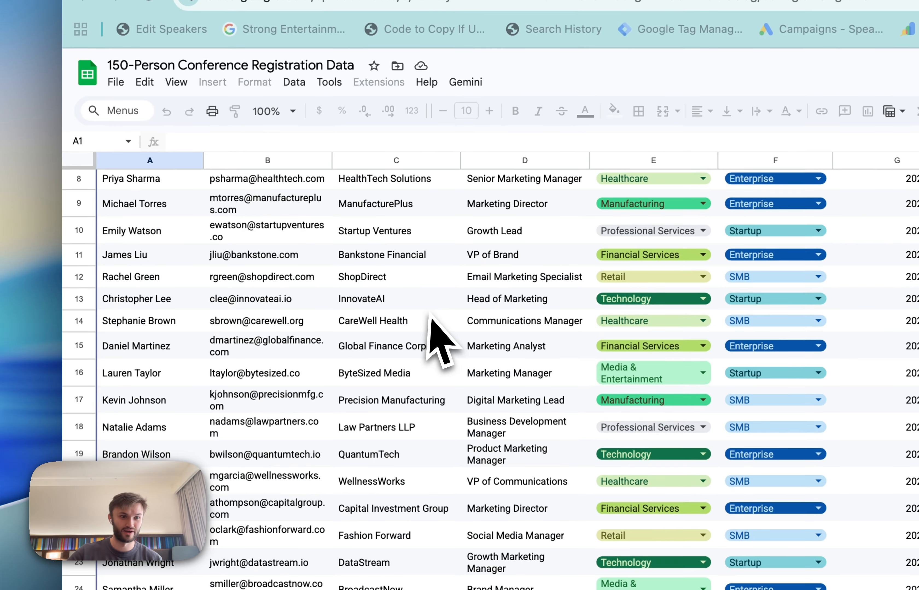
scroll(356, 366, up, 3)
scroll(176, 330, down, 20)
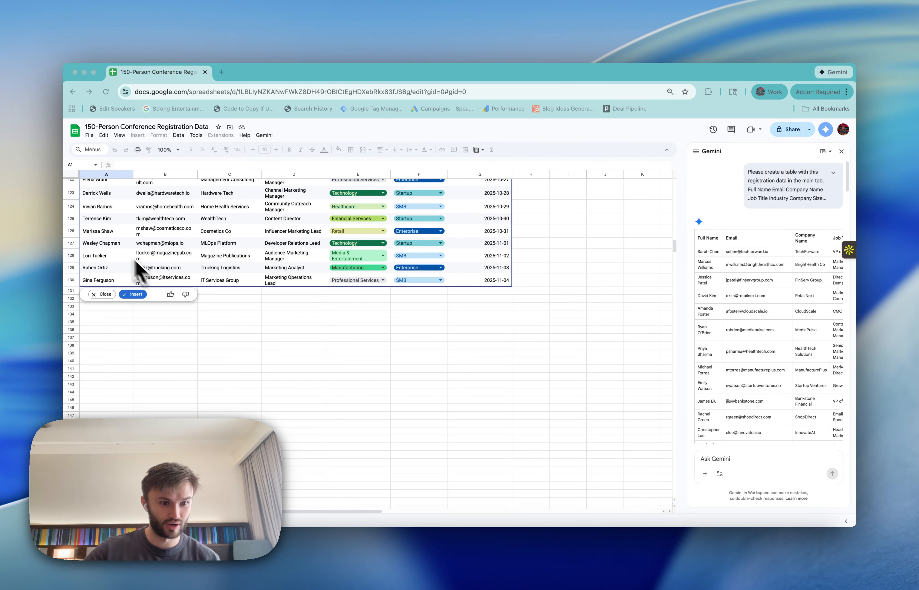
scroll(705, 380, down, 15)
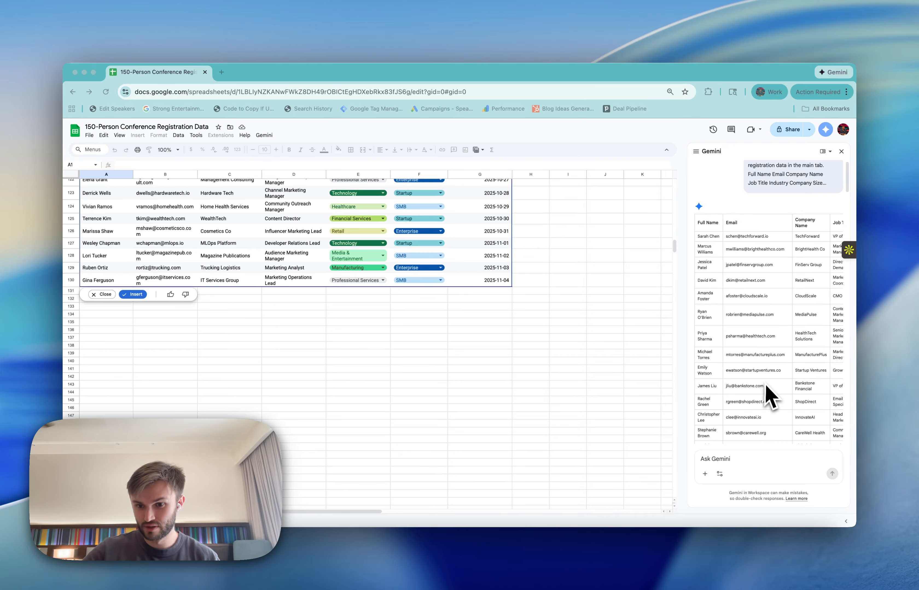
scroll(760, 370, down, 15)
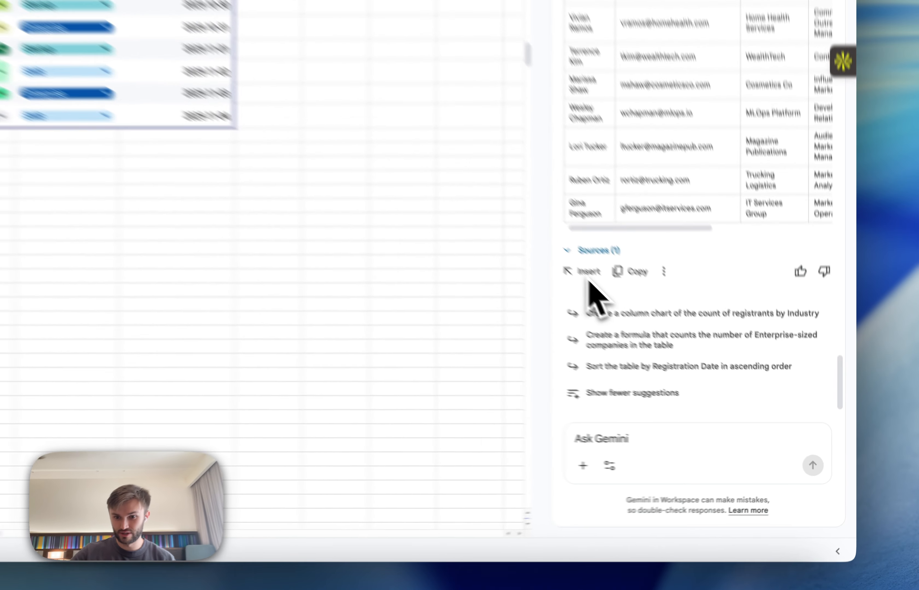
click(705, 368)
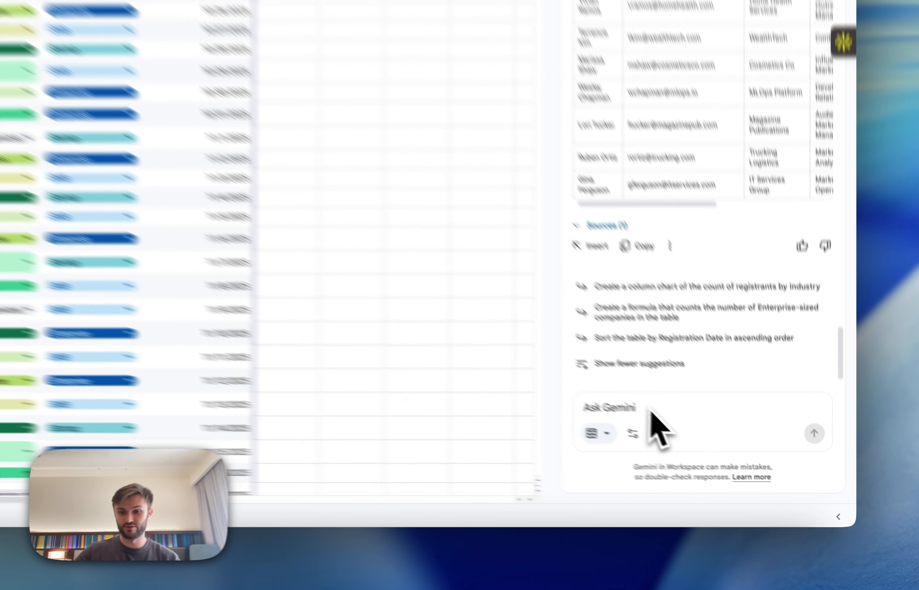
- Ask Gemini: "Analyze this registration data, provide a breakdown of registrants by industry, company size and job title seniority."
click(739, 458)
text(Anal)
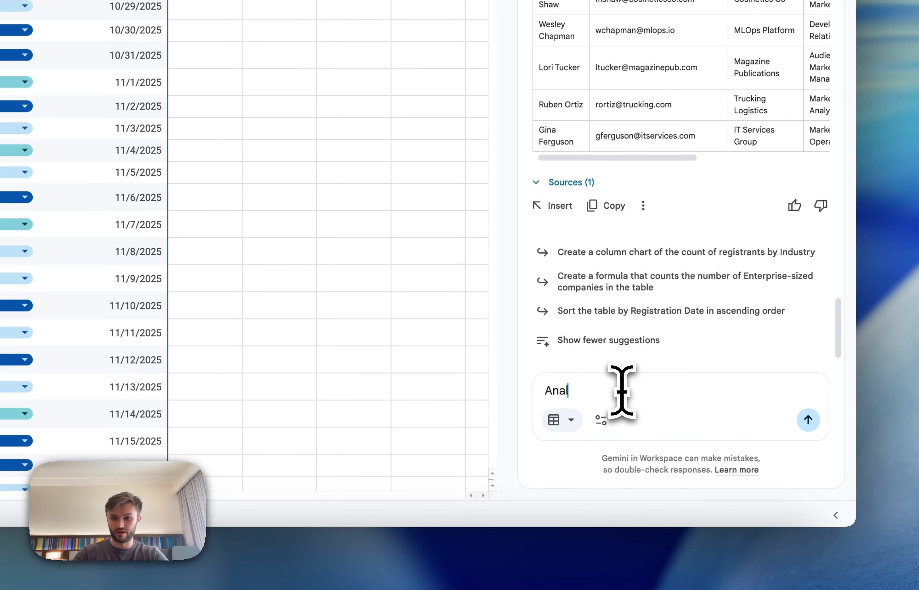
text(yze this regi)
text(stration d)
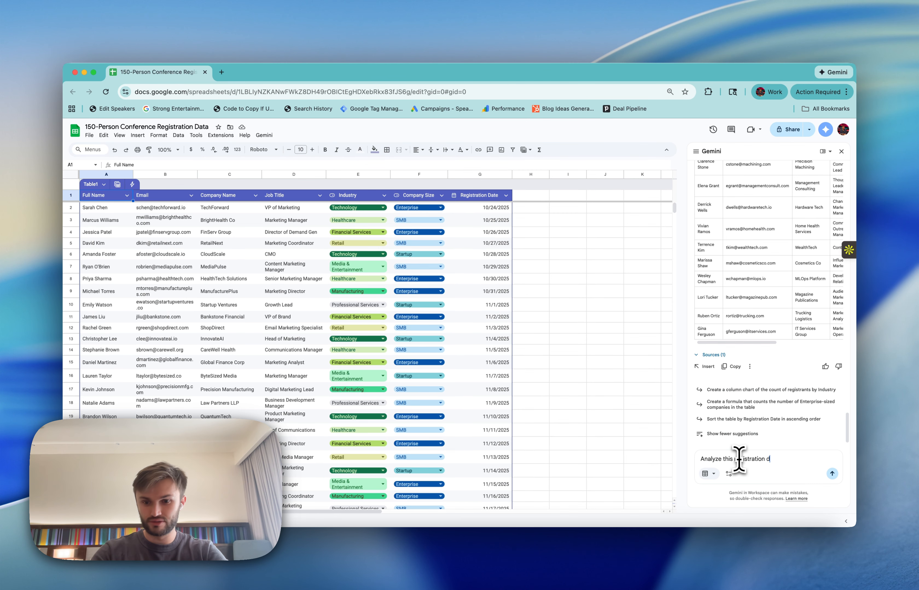
text(ata, provide a breakdo)
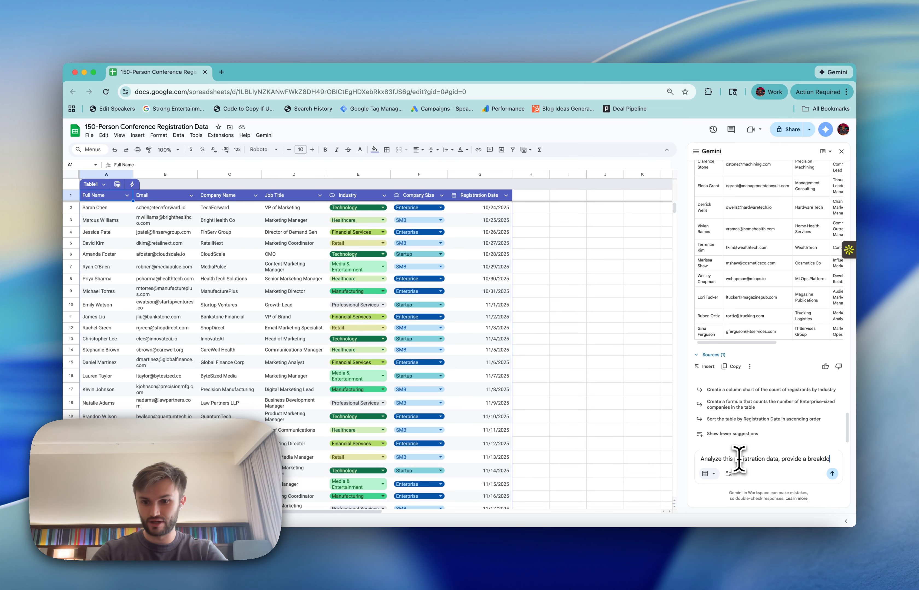
text(wn of registrants by industry, company siz)
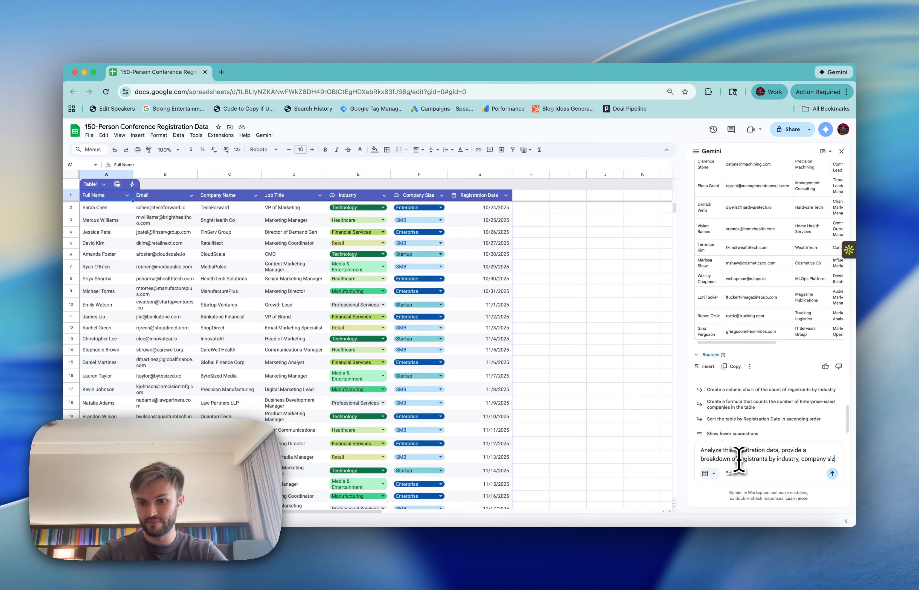
text(e and job title seniority.)
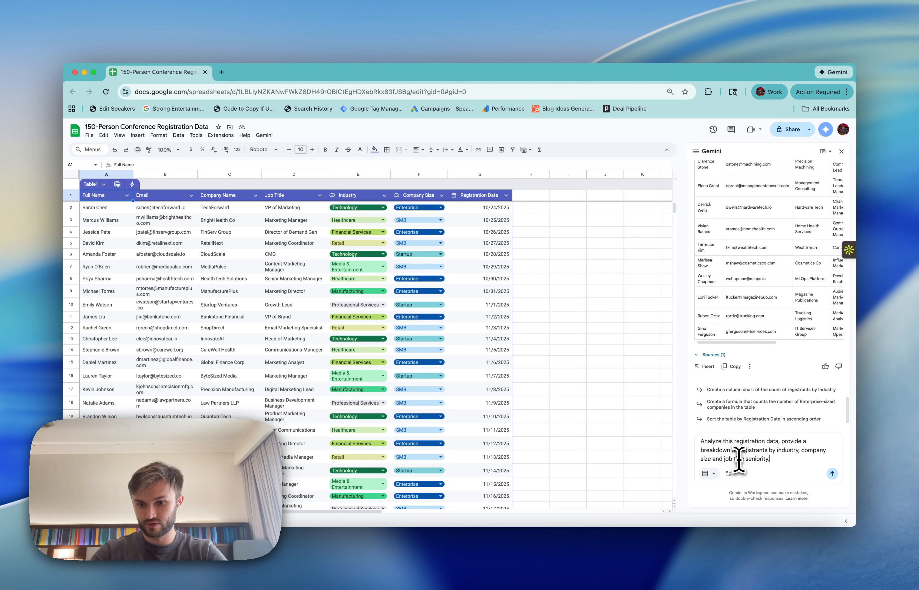
key(Return)
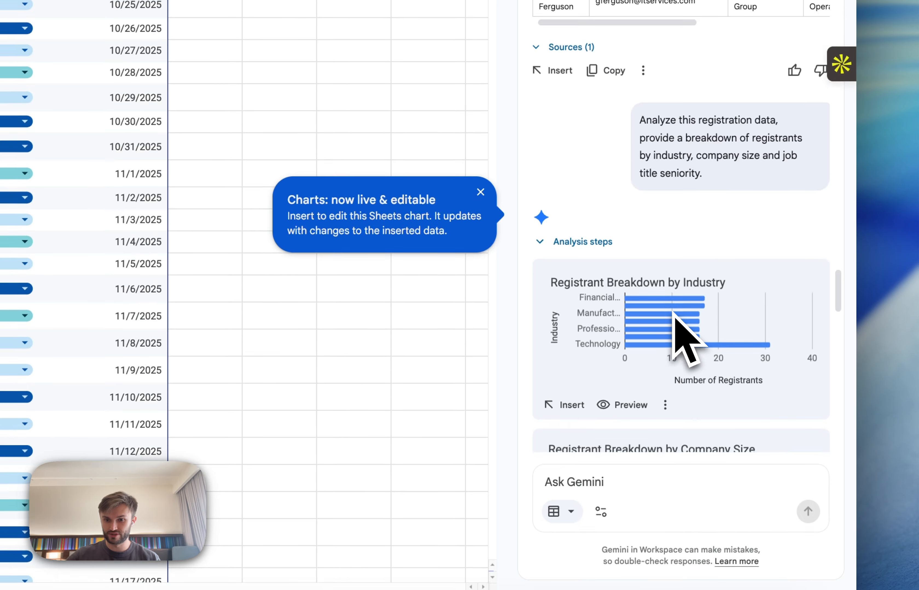
- Look through the generated breakdown charts and insert the Registrant Breakdown by Industry chart into the spreadsheet
scroll(672, 312, up, 1)
scroll(653, 301, down, 1)
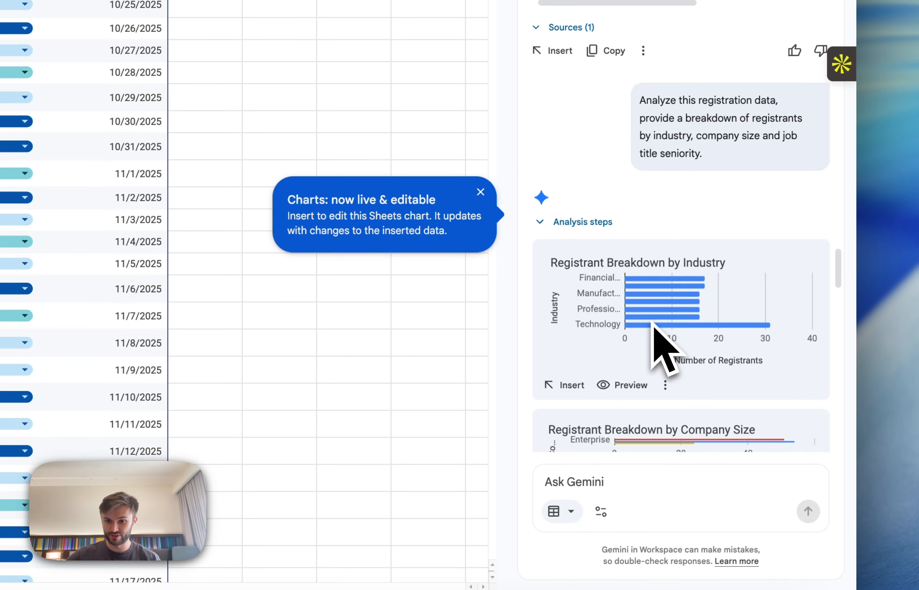
scroll(653, 324, down, 4)
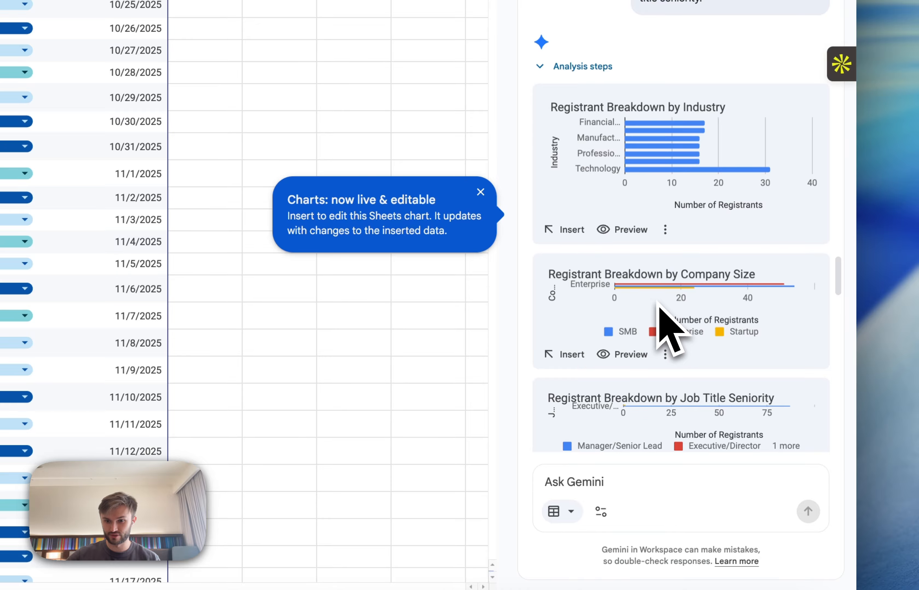
scroll(653, 304, up, 5)
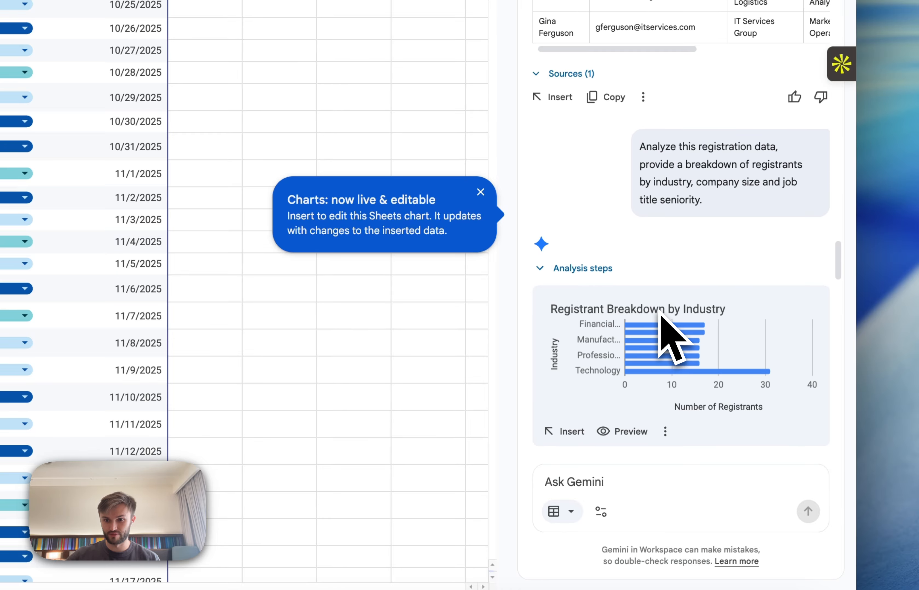
scroll(661, 314, down, 4)
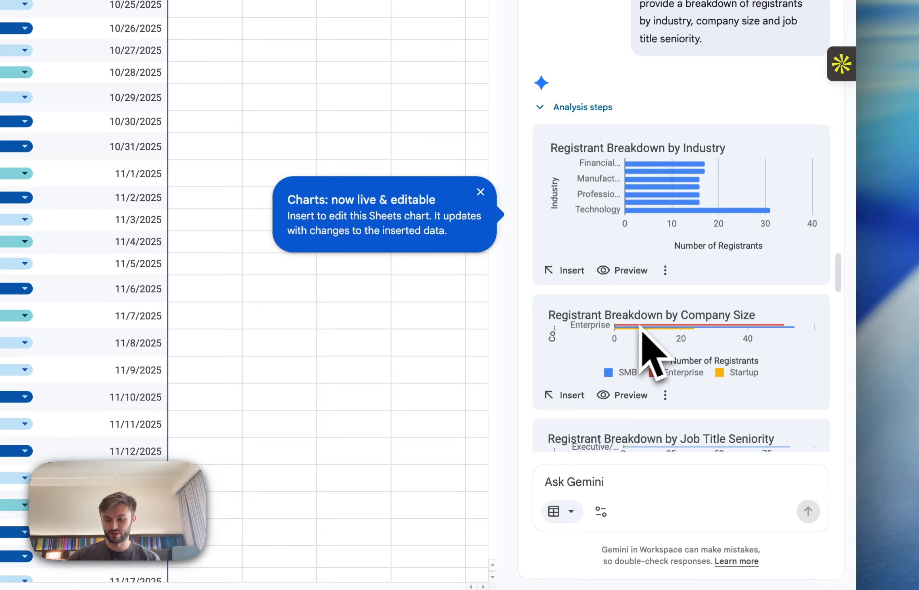
scroll(664, 336, down, 8)
scroll(664, 336, up, 3)
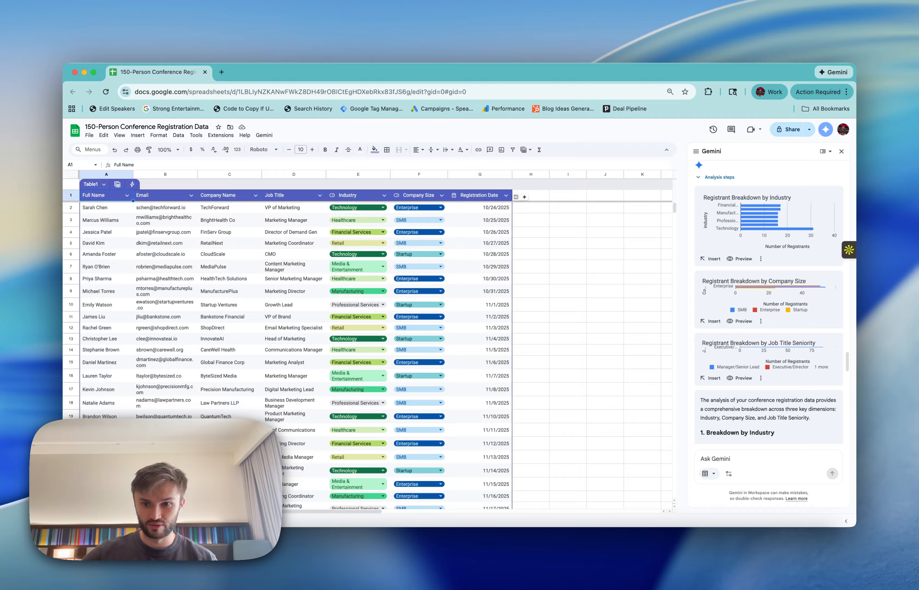
scroll(691, 409, up, 3)
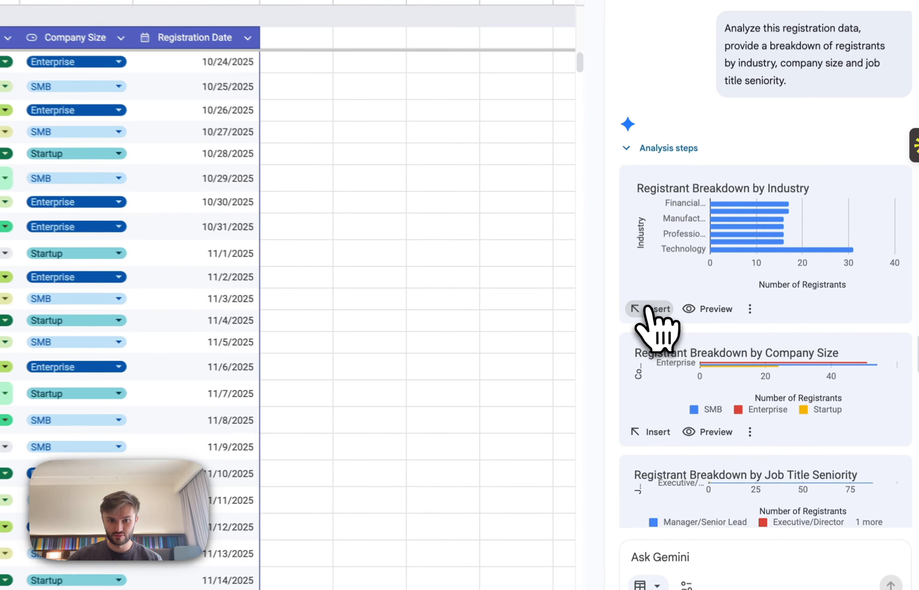
click(650, 309)
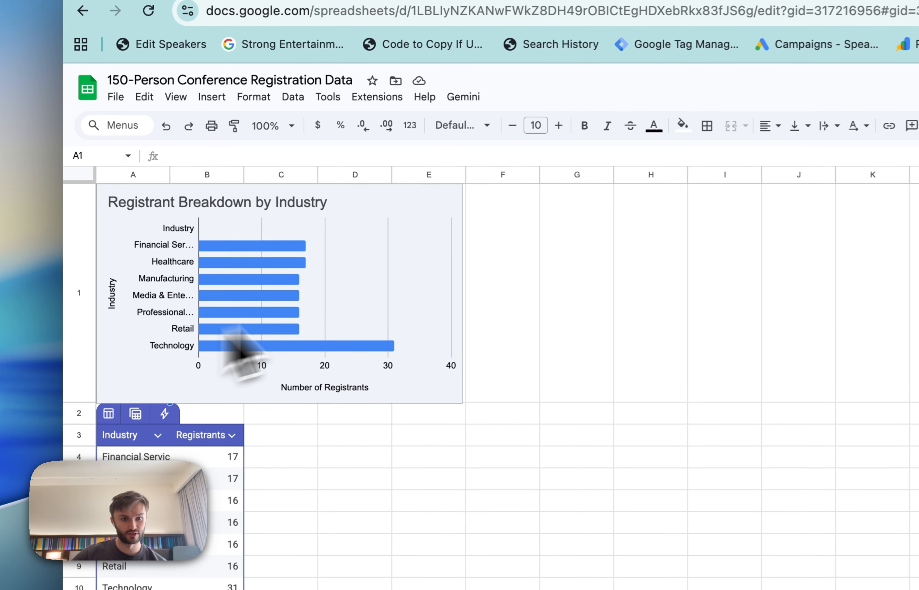
- Widen the industry breakdown chart so that it spans columns A to H
click(459, 257)
drag(465, 295, 697, 294)
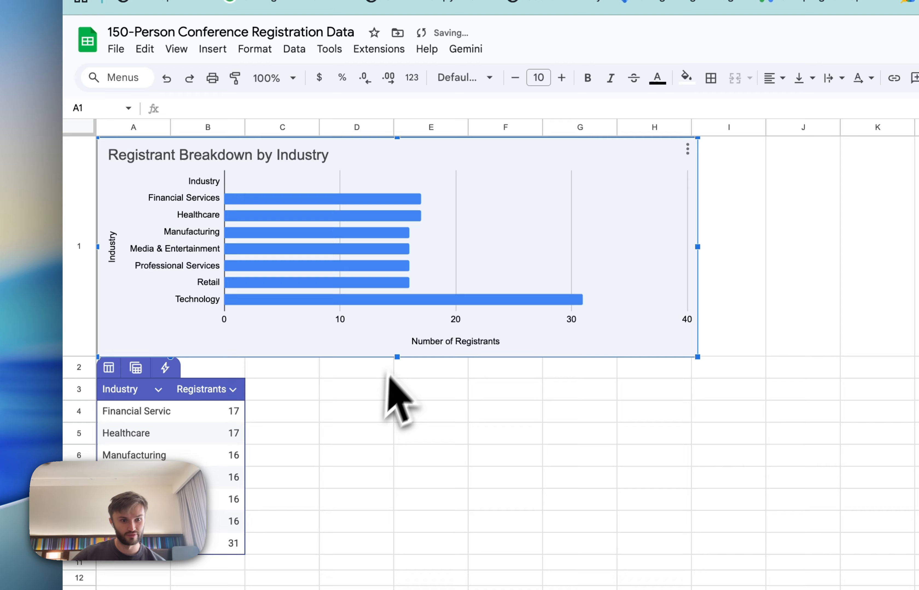
click(294, 422)
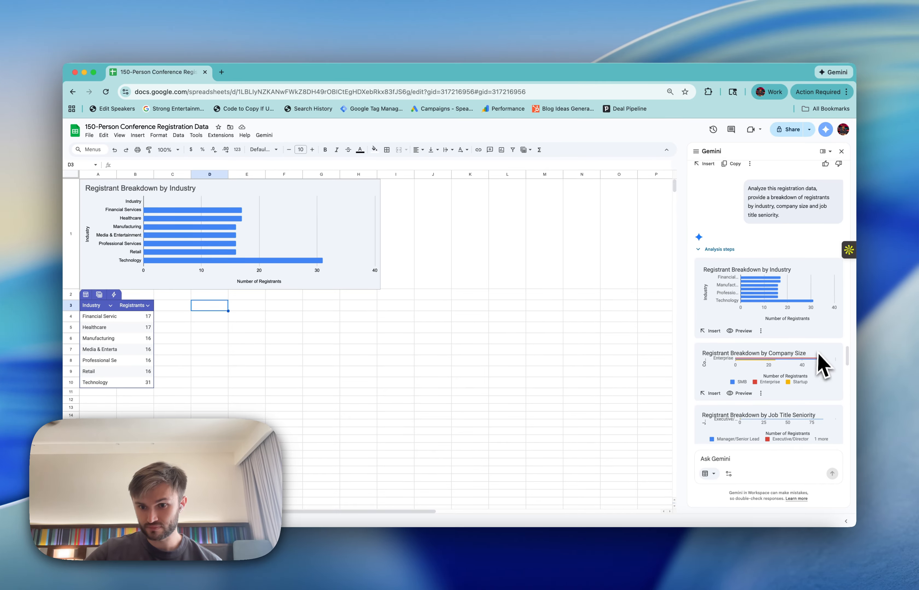
- Insert the company size and job title seniority breakdown charts, and view each chart's sheet
scroll(803, 367, down, 2)
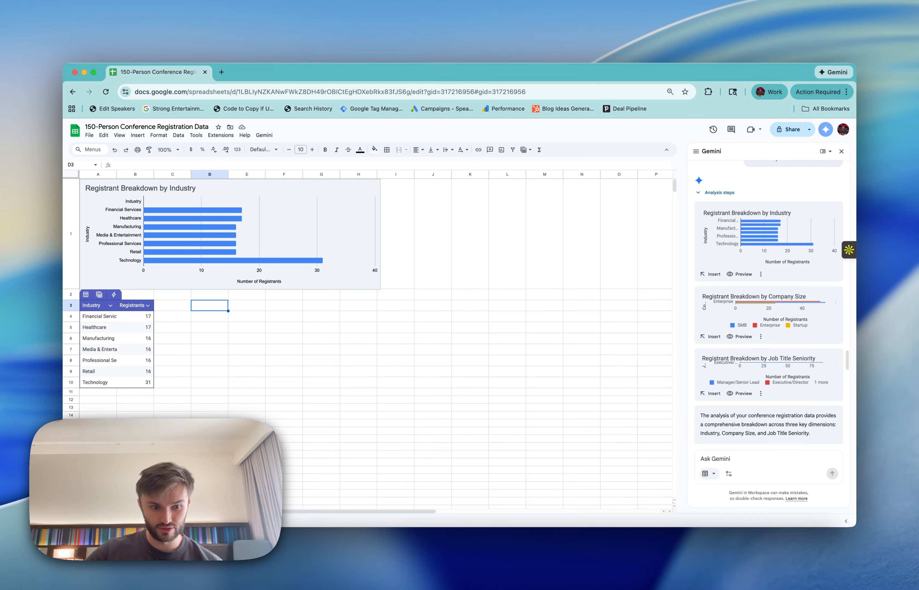
scroll(768, 405, up, 2)
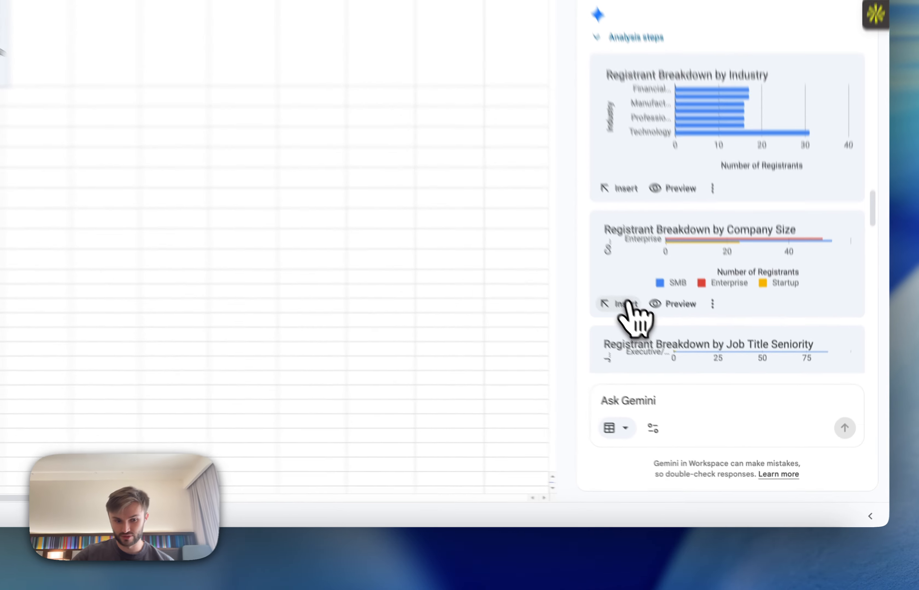
scroll(619, 328, down, 2)
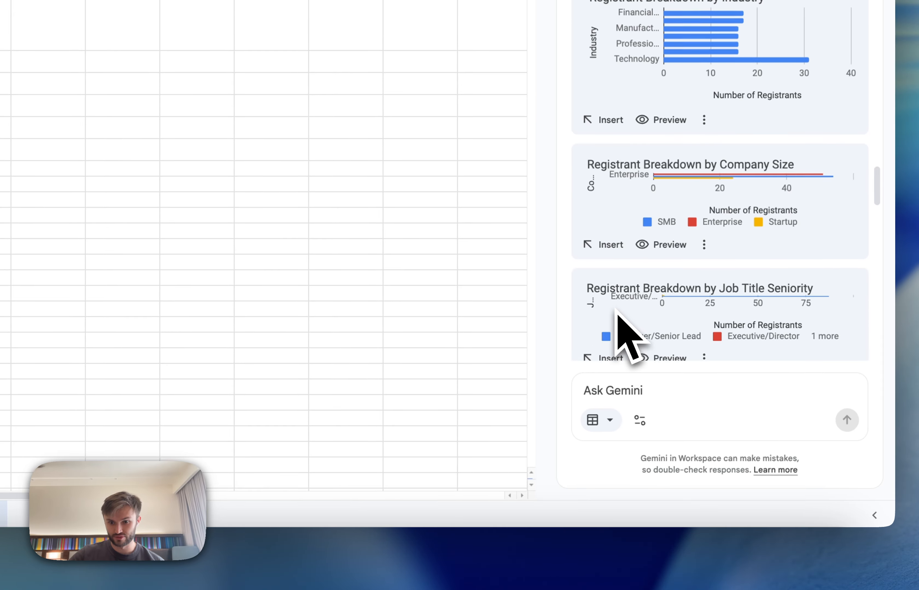
click(616, 321)
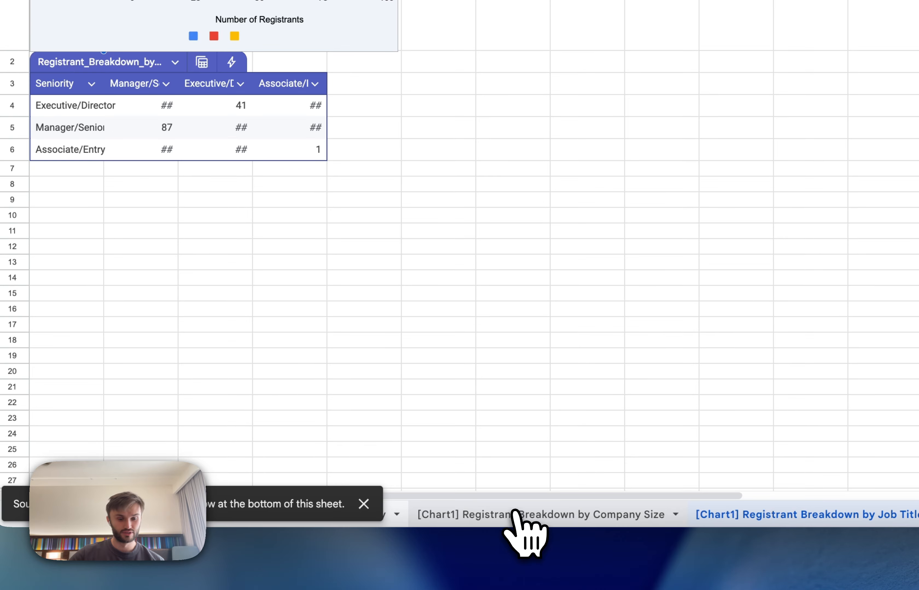
click(457, 515)
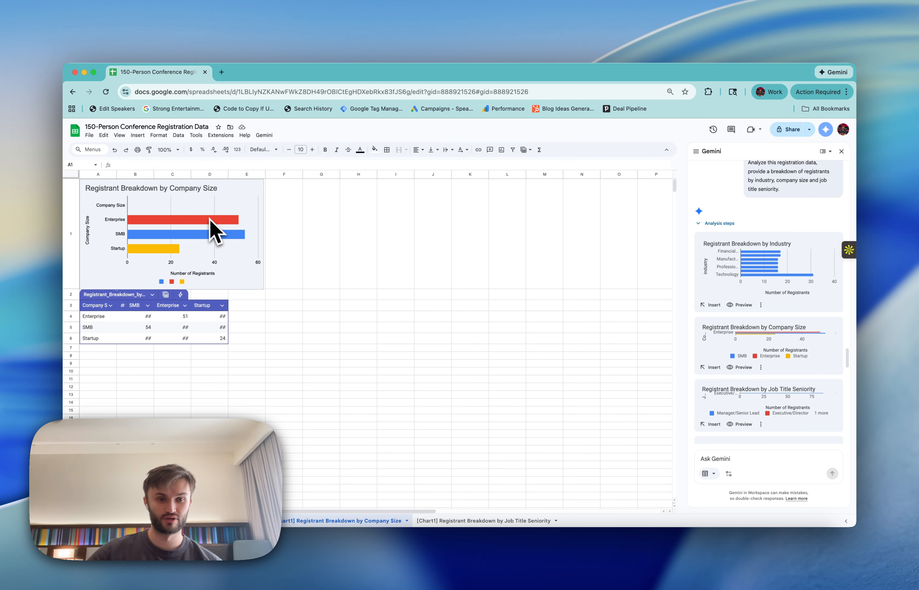
click(493, 521)
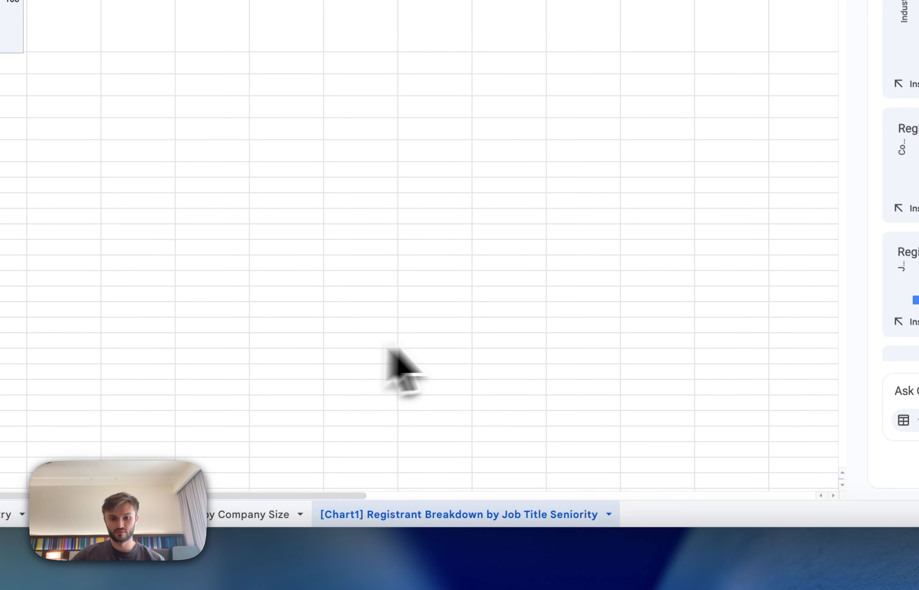
- Ask Gemini: "Please create a pivot table showing the relationship between company size and industry."
click(716, 397)
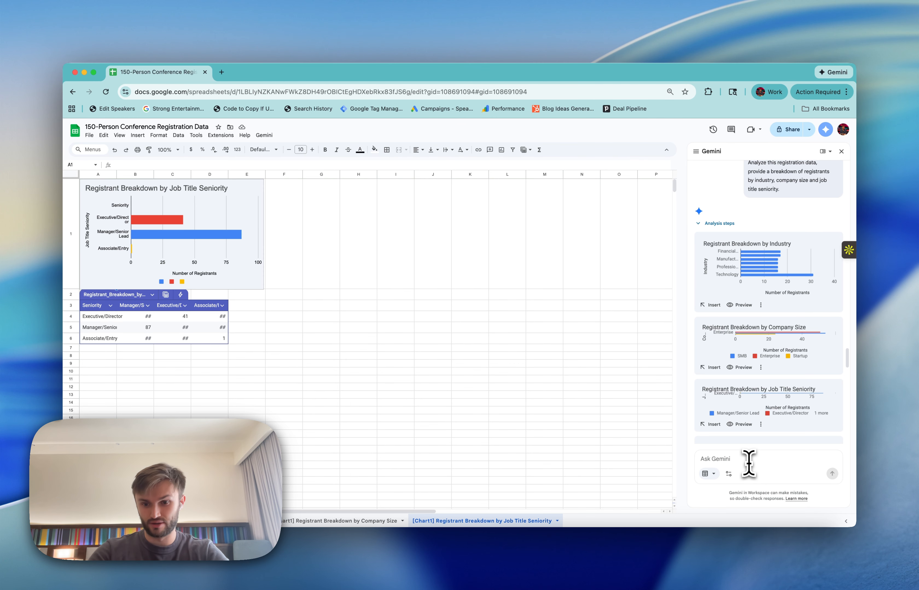
text(Please creat)
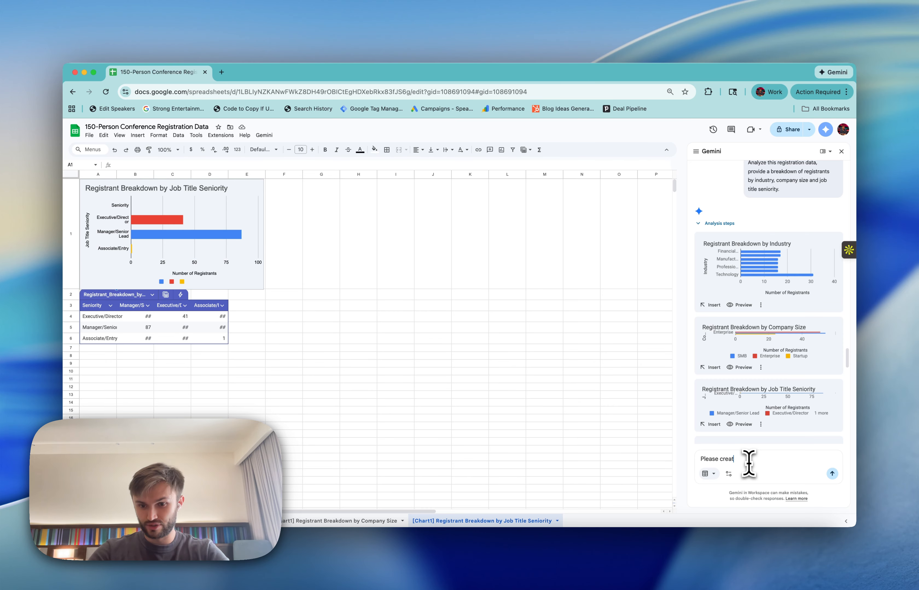
text(e a pivot table)
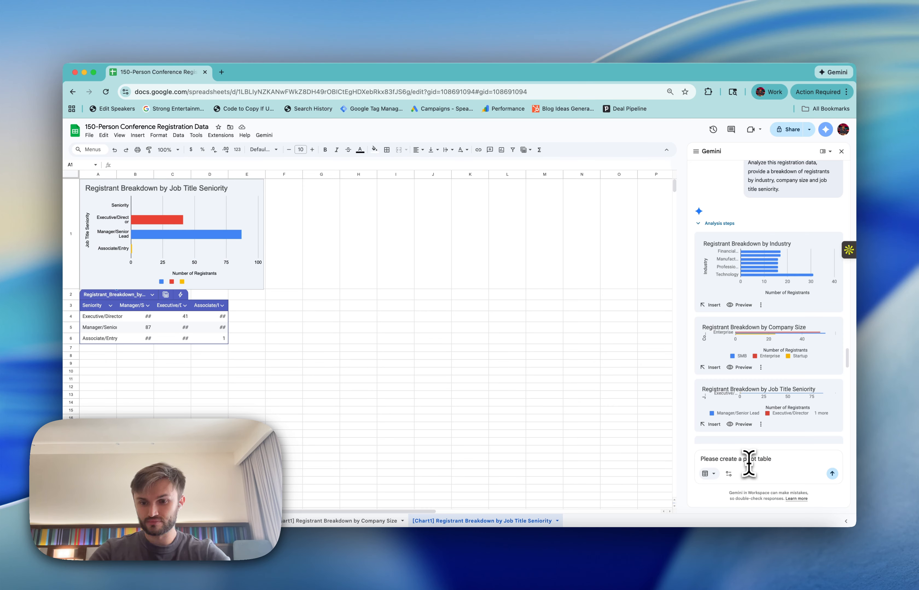
text( showing the relations)
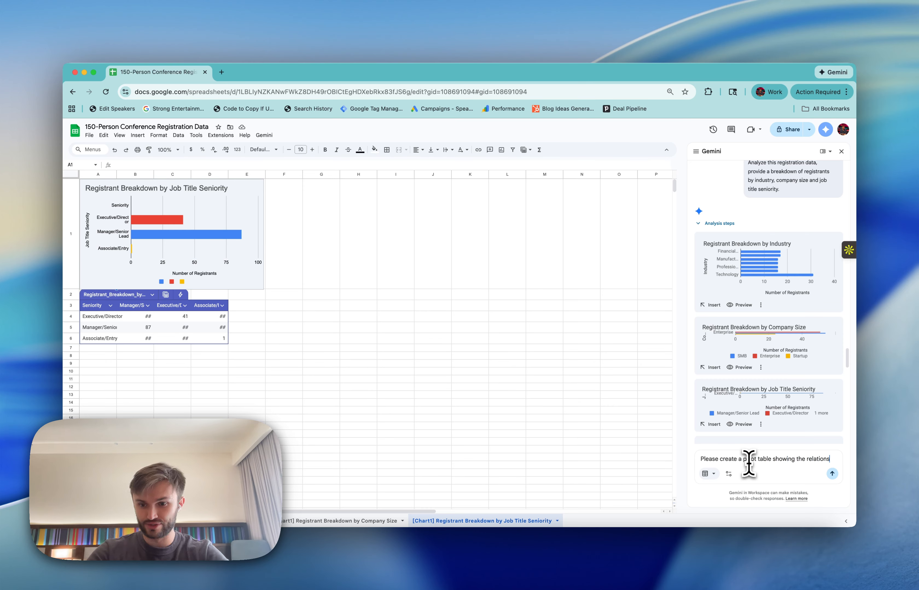
text(hip between company si)
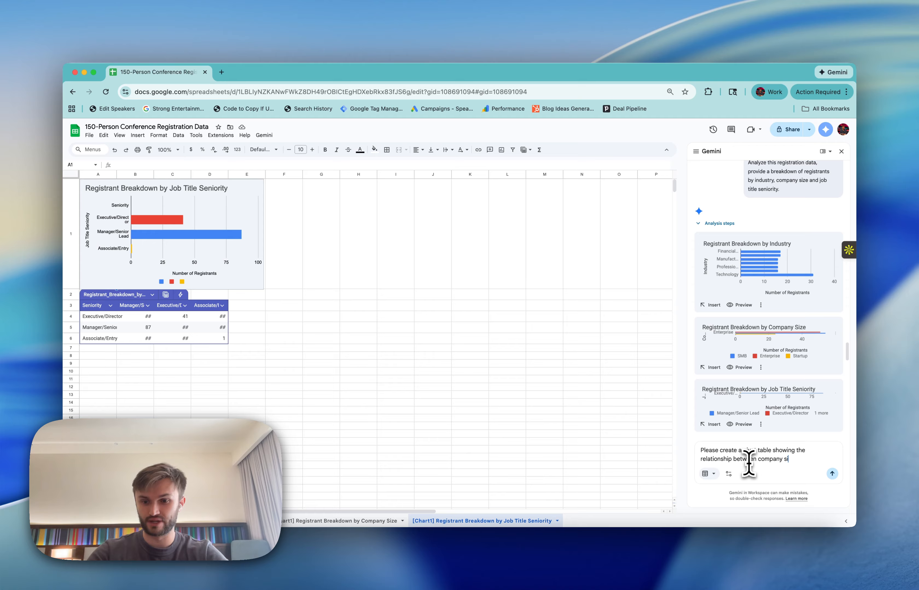
text(ze and industry.)
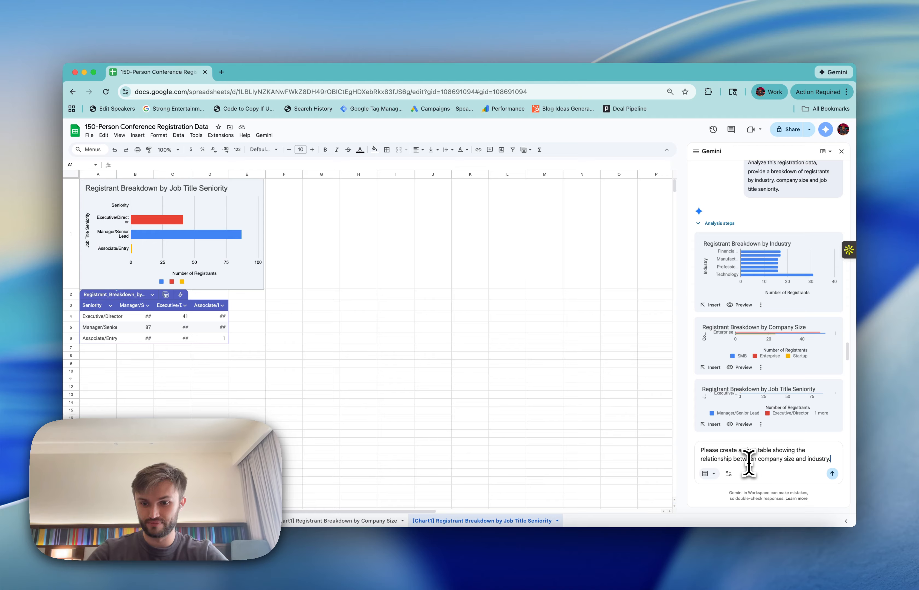
key(Return)
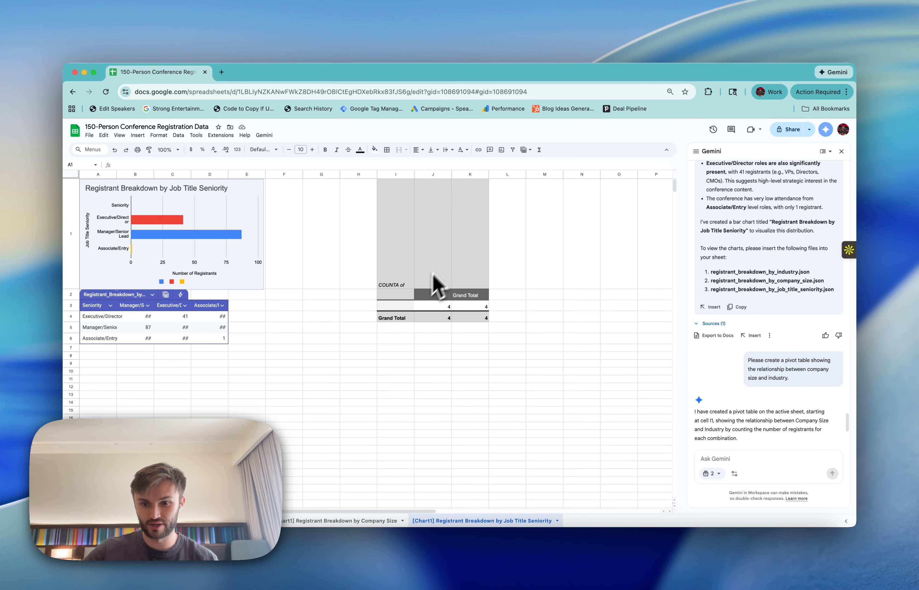
- Inspect the pivot table on the job title seniority sheet and view the industry and company size chart sheets
double_click(429, 307)
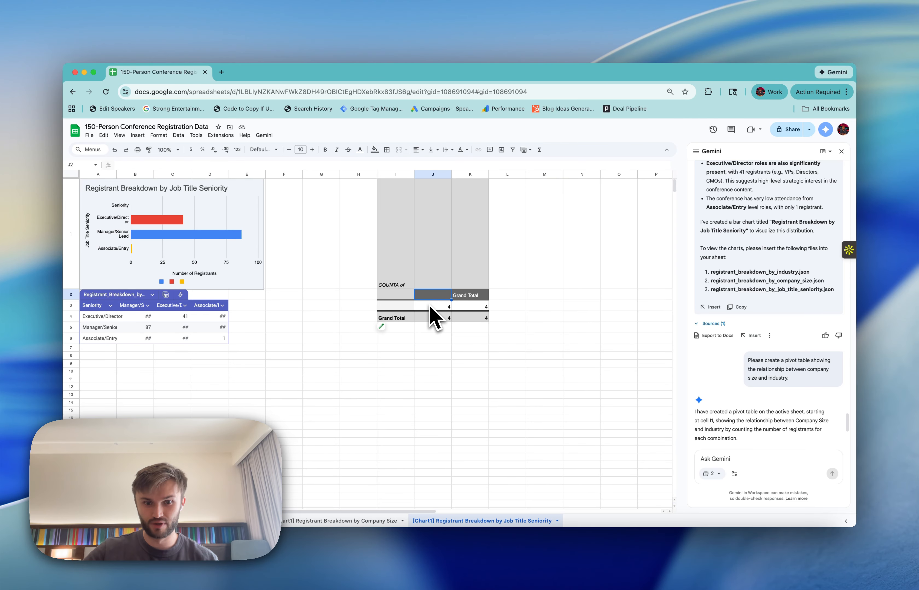
click(432, 308)
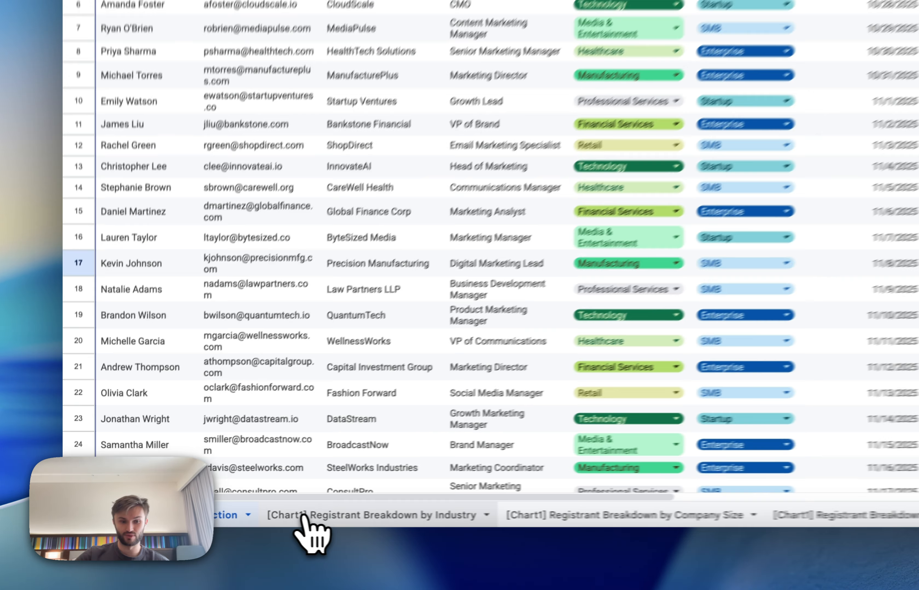
click(217, 522)
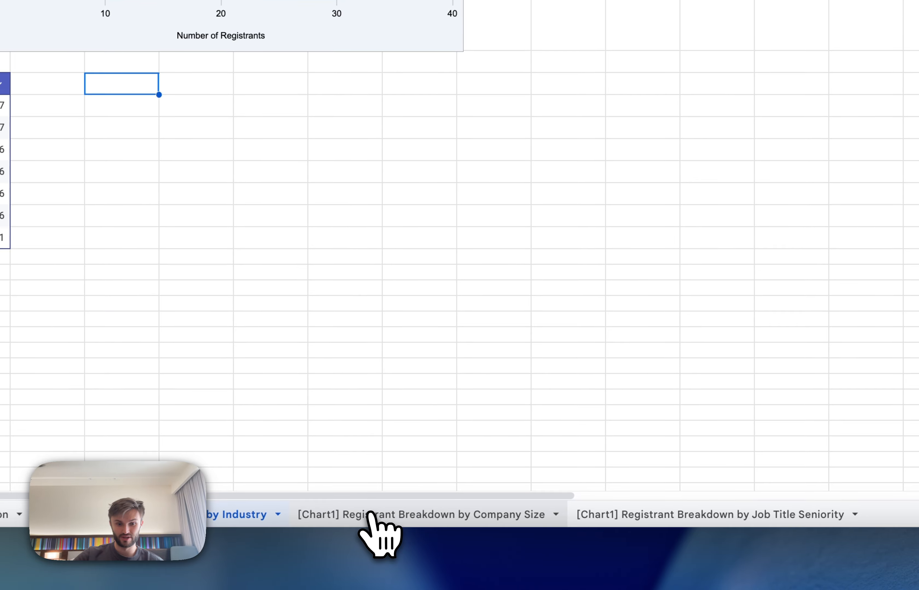
click(368, 515)
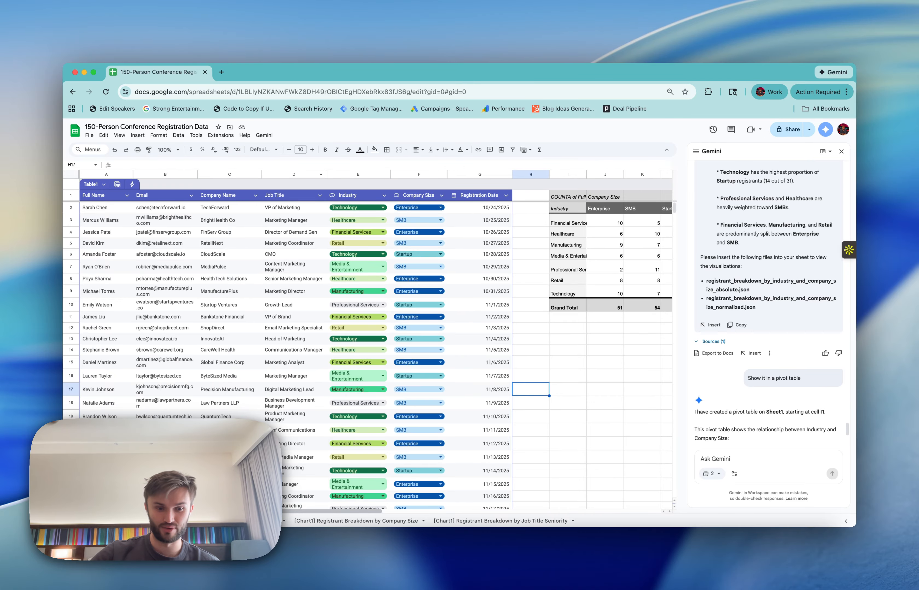
- Examine the industry by company size pivot table beside the registration table, including the Enterprise count for Media & Entertainment
scroll(305, 511, right, 5)
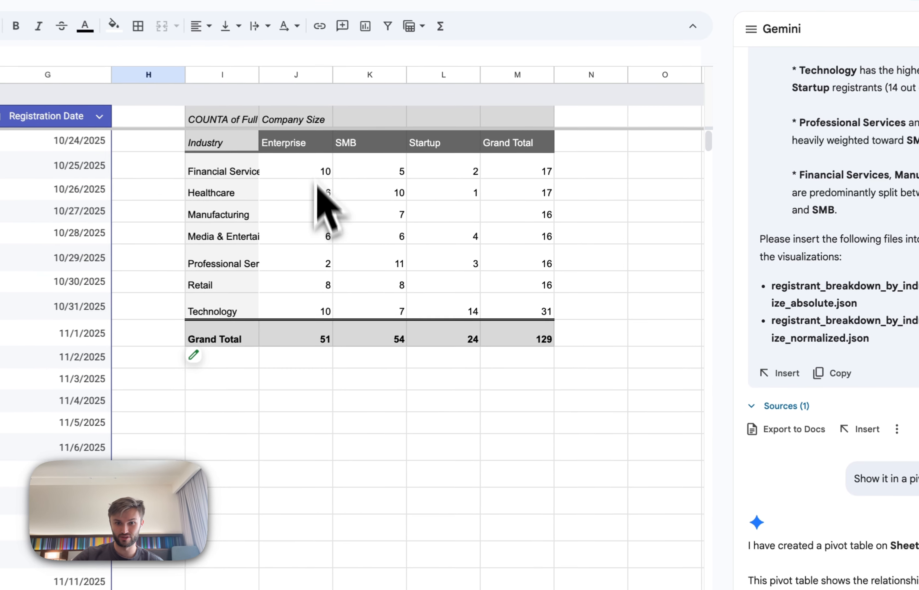
click(478, 222)
click(302, 232)
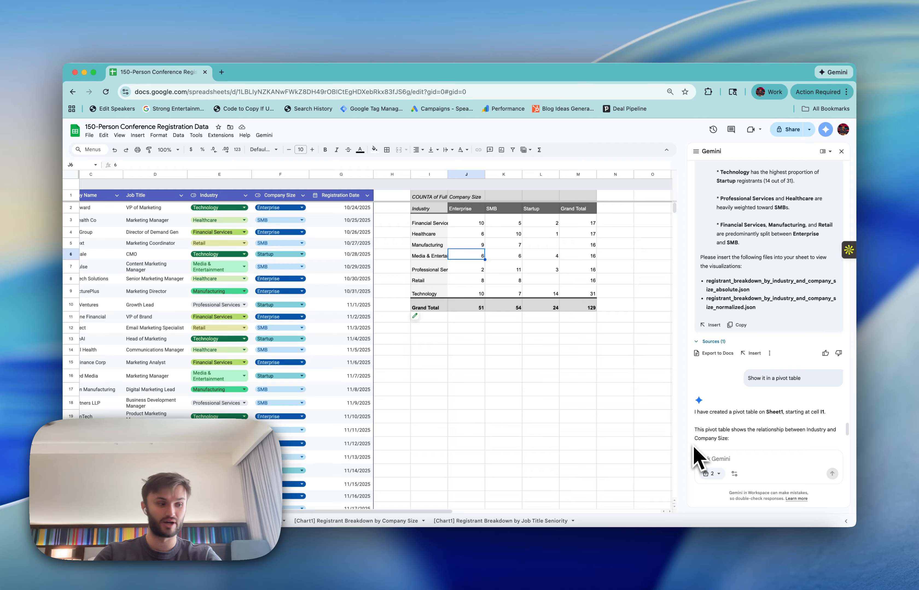
- Draft the Gemini prompt "Please write me a 3 sentence summary of the data we have to illustrate a picture to sponsors of who's attending our event"
text(Please write)
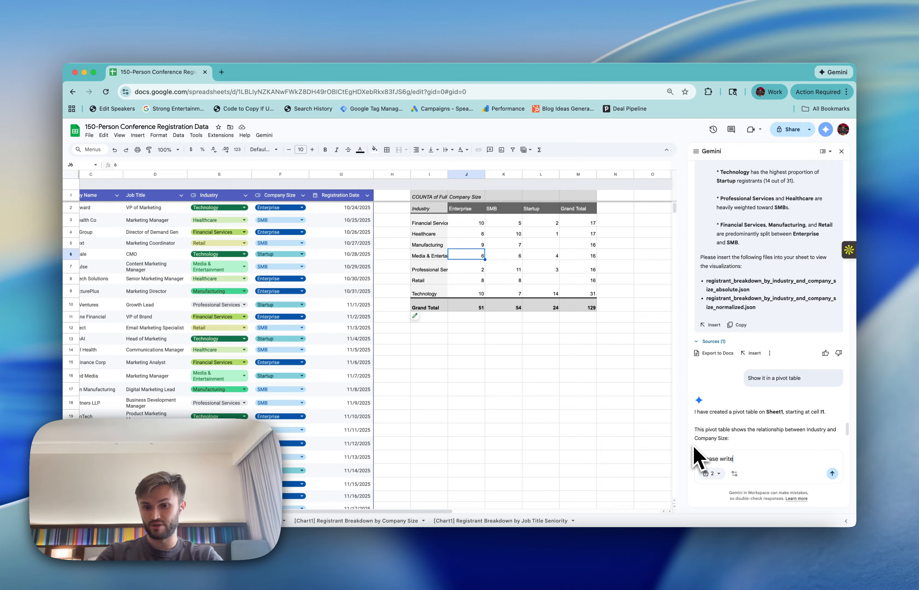
text( me a)
key(BackSpace)
key(BackSpace)
text(me a 3 sentensc)
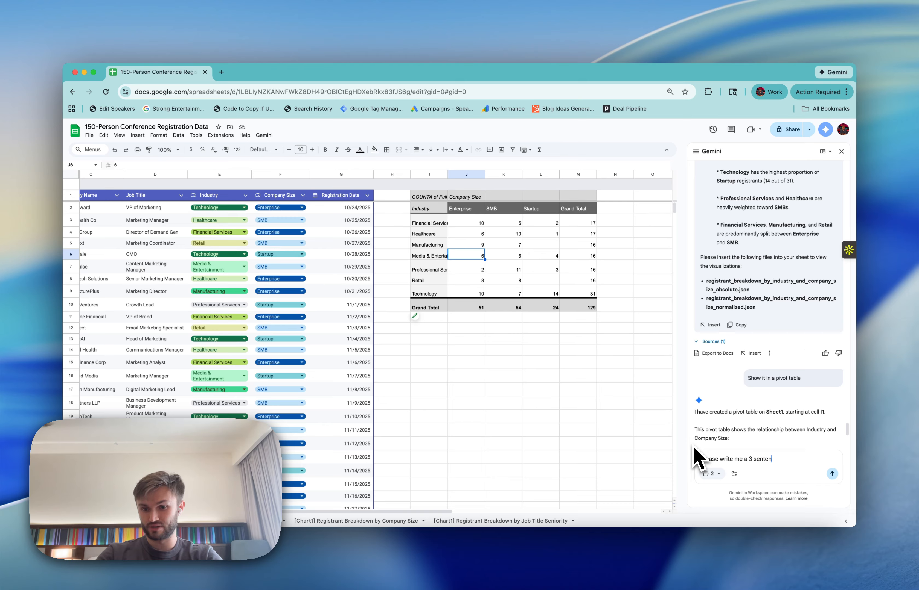
key(BackSpace)
key(BackSpace)
key(BackSpace)
text(ce sum)
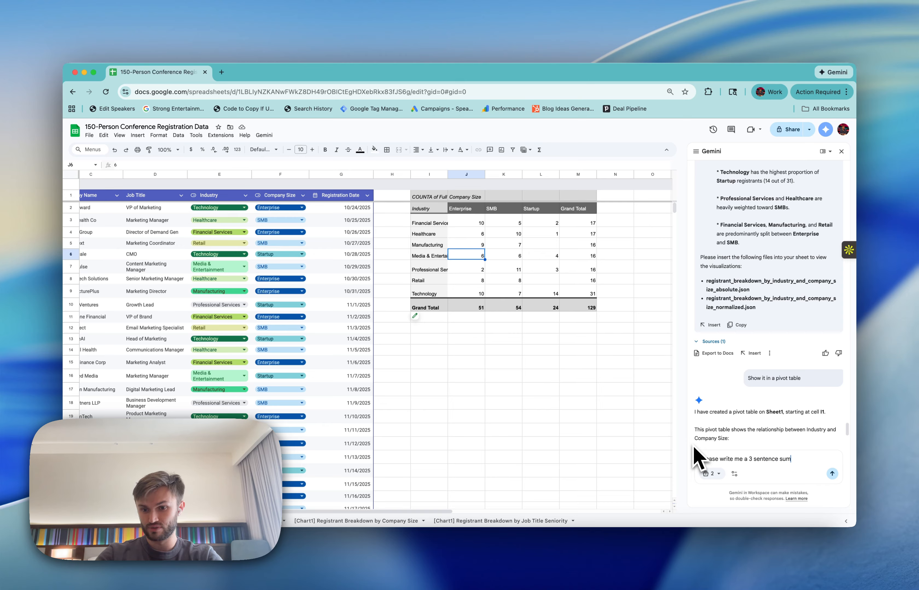
text(mary of the data I have to illustrate a p)
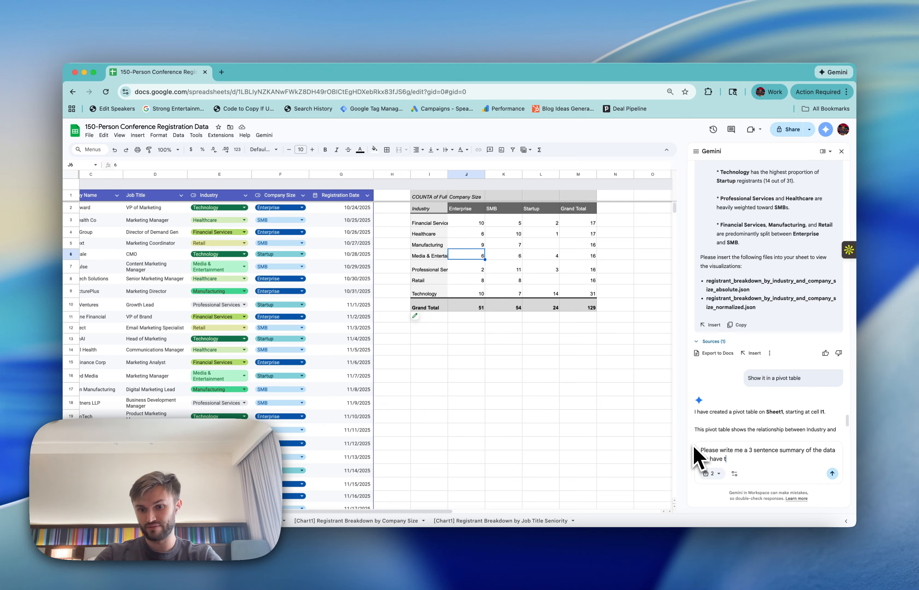
text(ict)
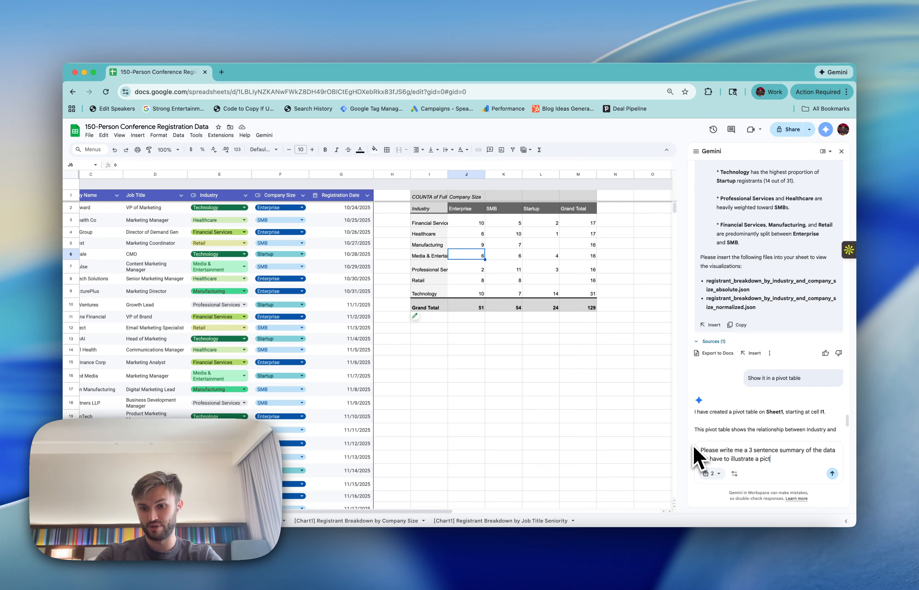
text(ure to sponsors )
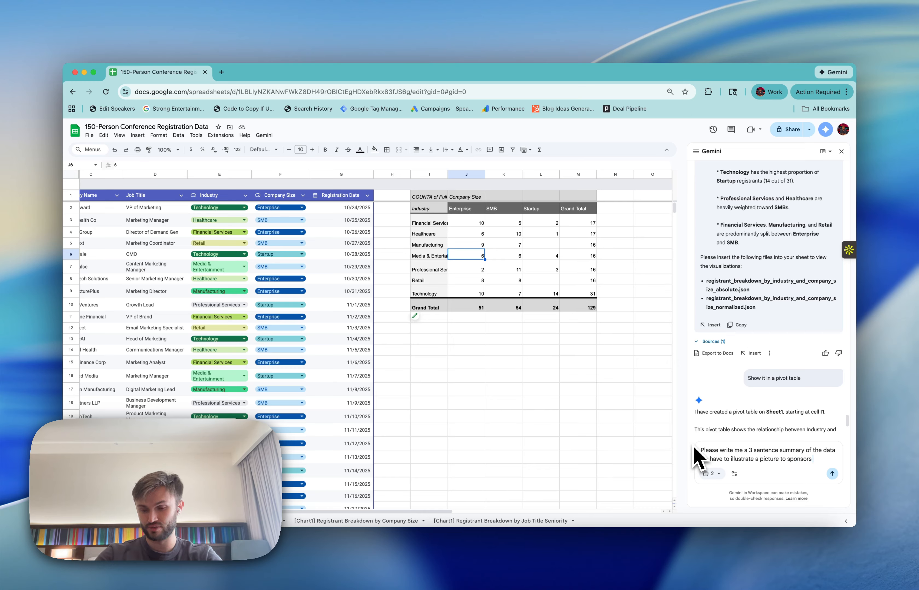
text(of who's attending the event)
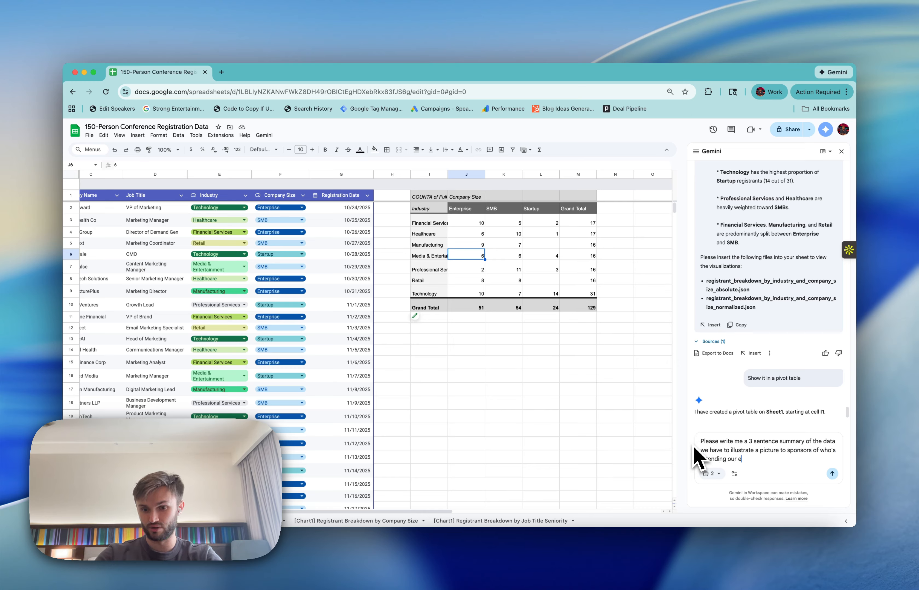